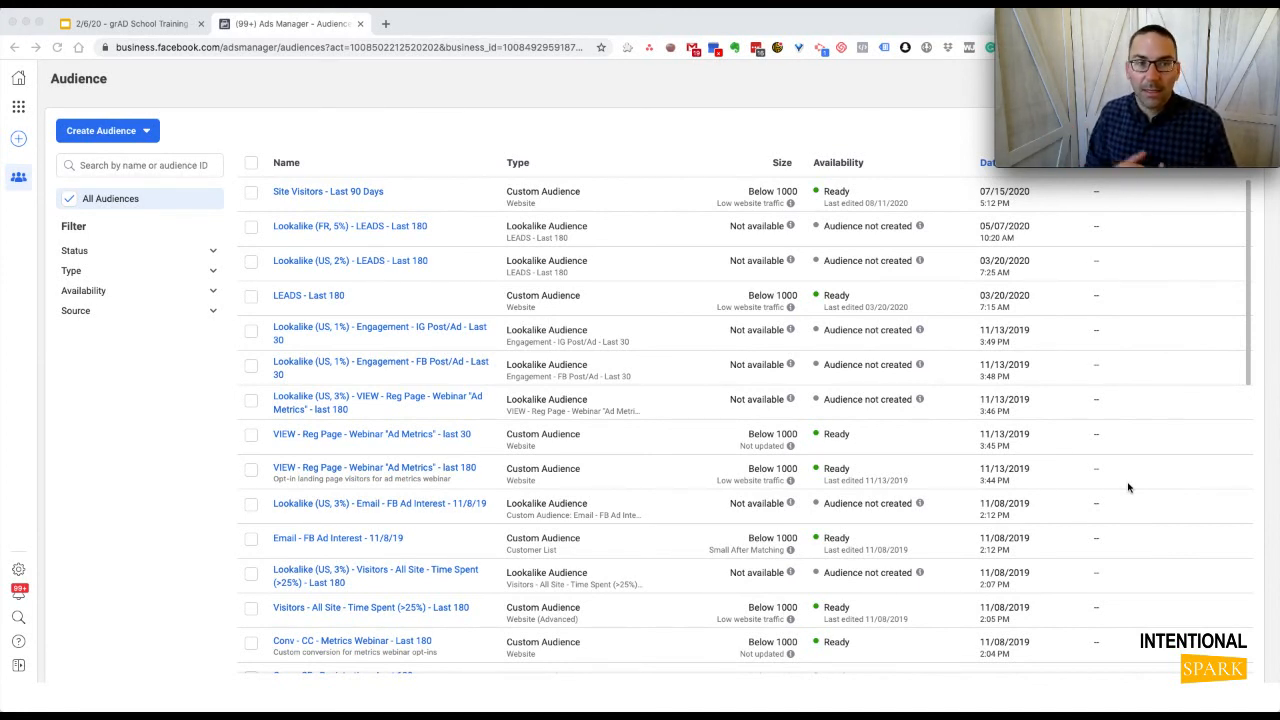
# - Switch to QuickTime Player and set its video window to float on top of the other windows
pyautogui.click(140, 136)
pyautogui.click(326, 120)
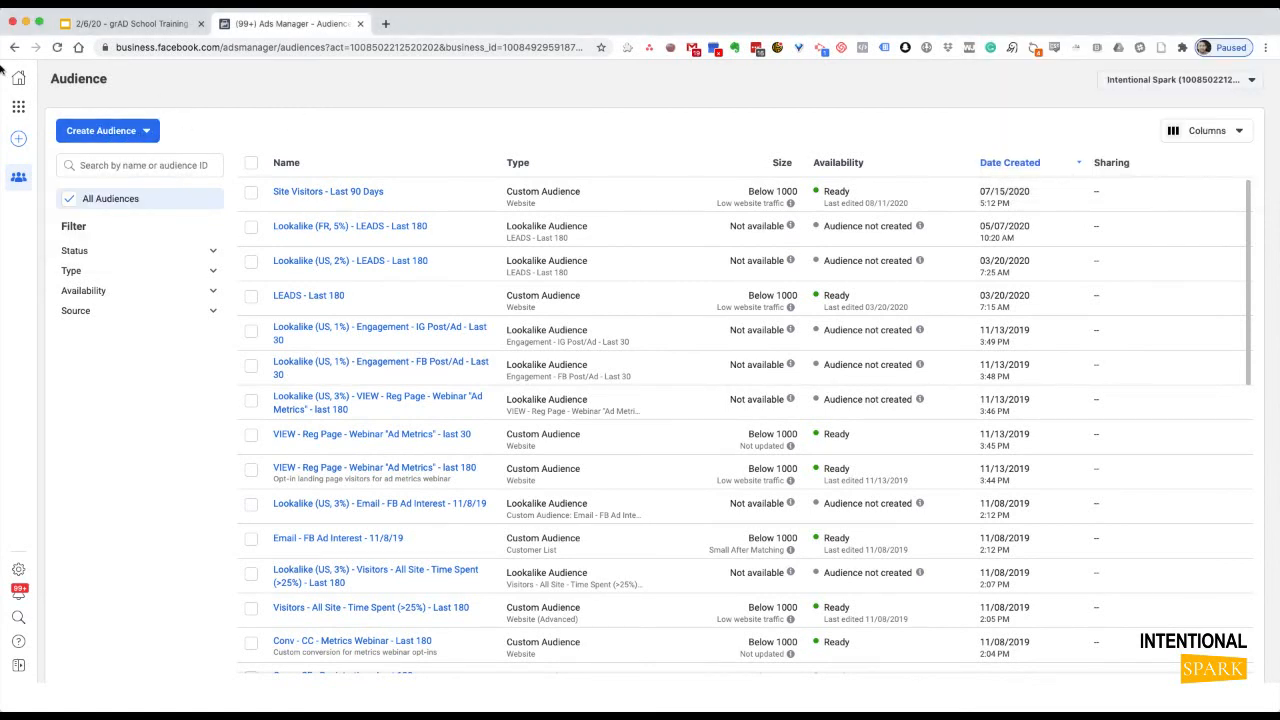
pyautogui.moveTo(3, 153)
pyautogui.click(20, 557)
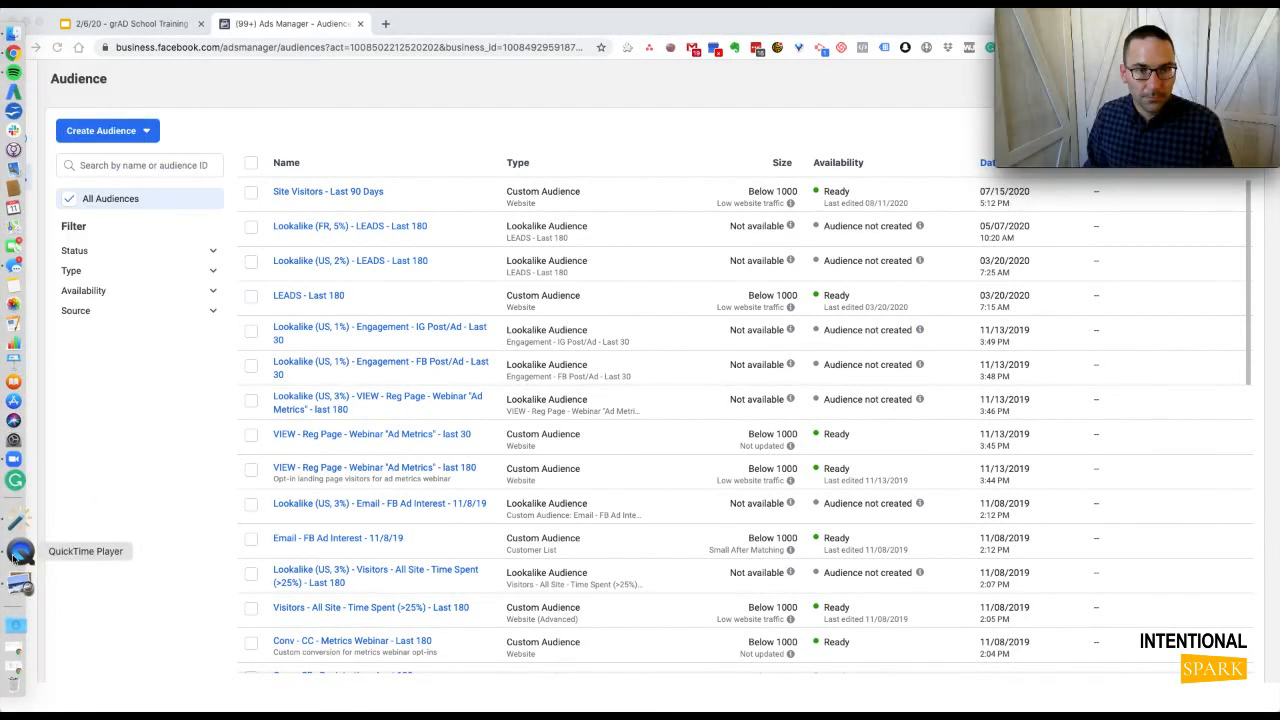
pyautogui.click(194, 3)
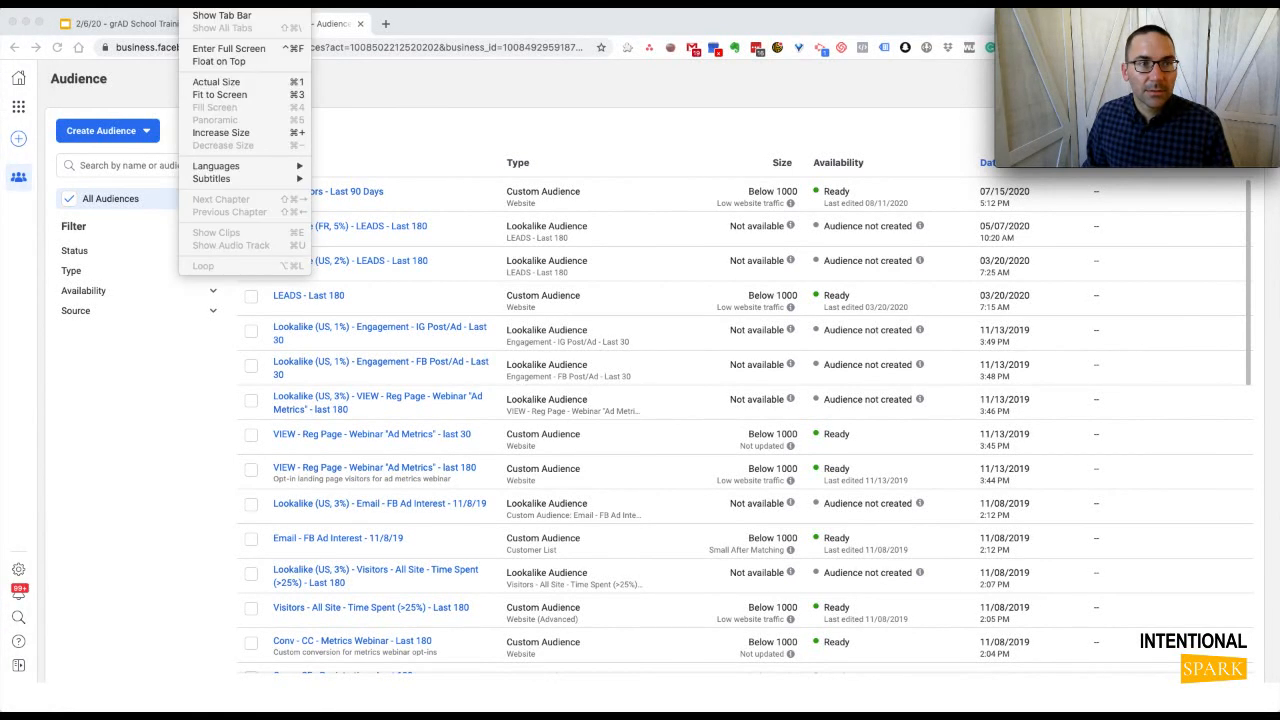
pyautogui.click(199, 61)
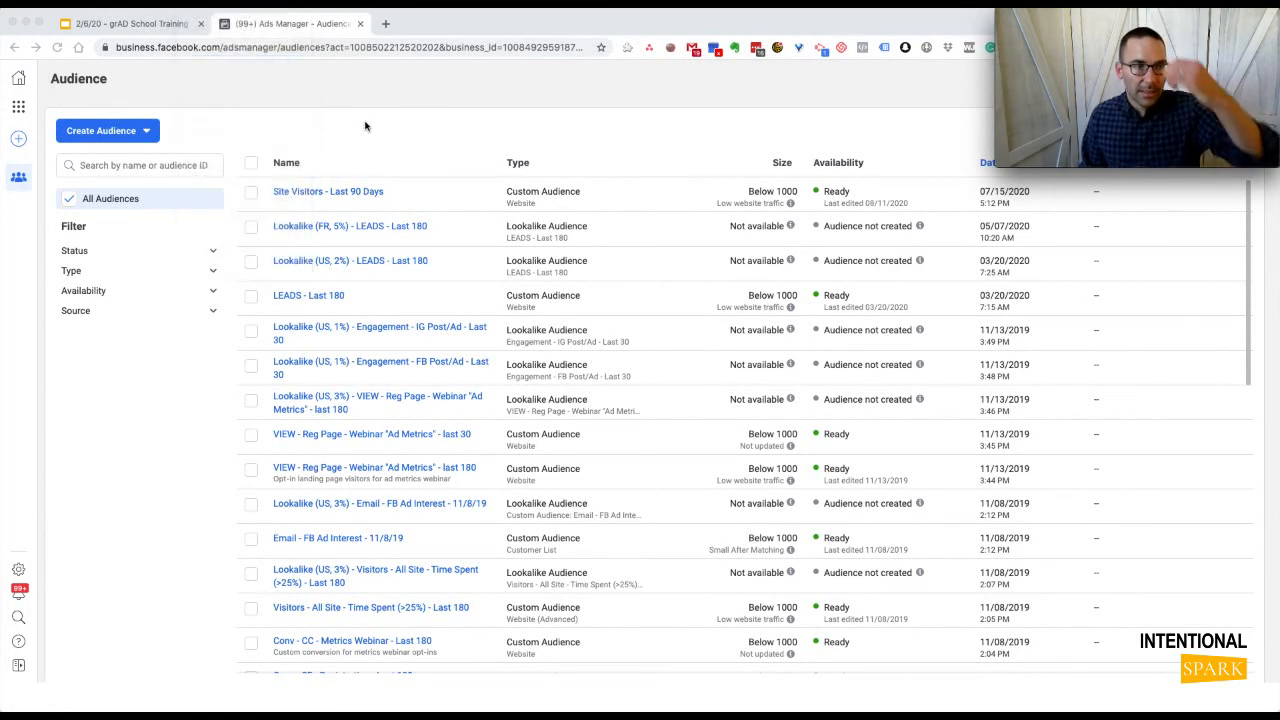
# - Start a custom audience from a customer list that has no customer value column
pyautogui.click(145, 138)
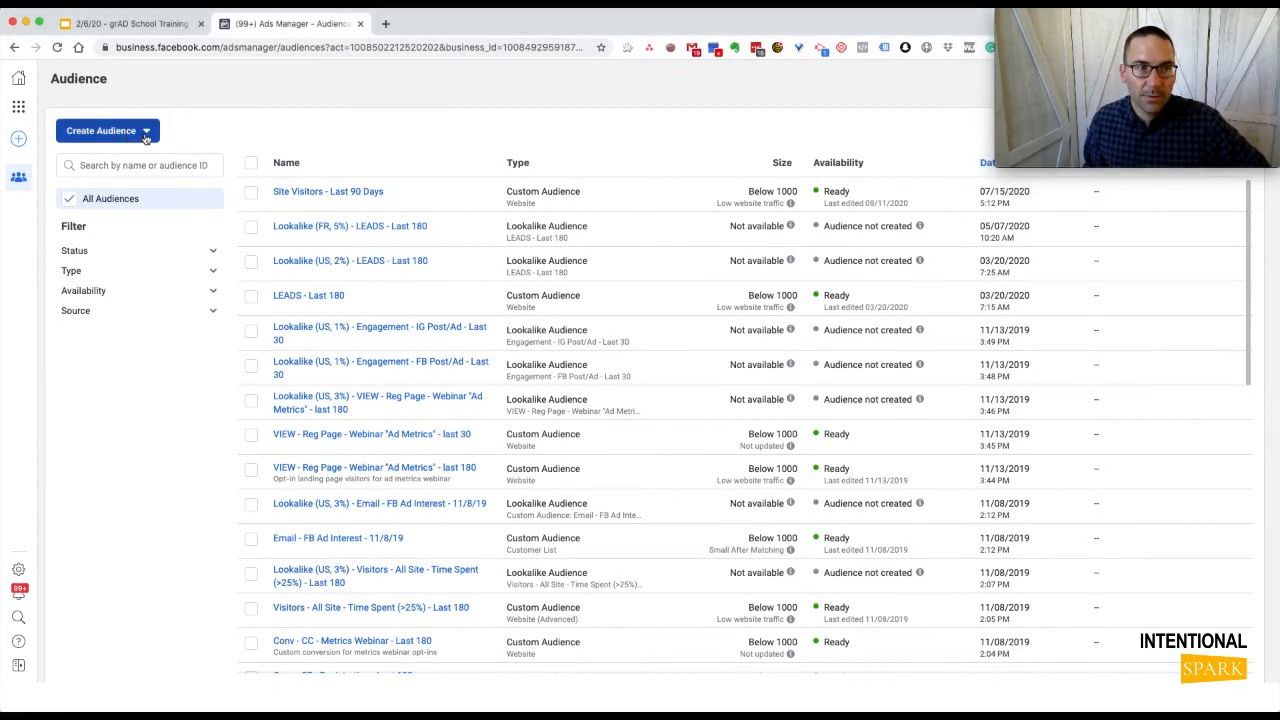
pyautogui.click(128, 165)
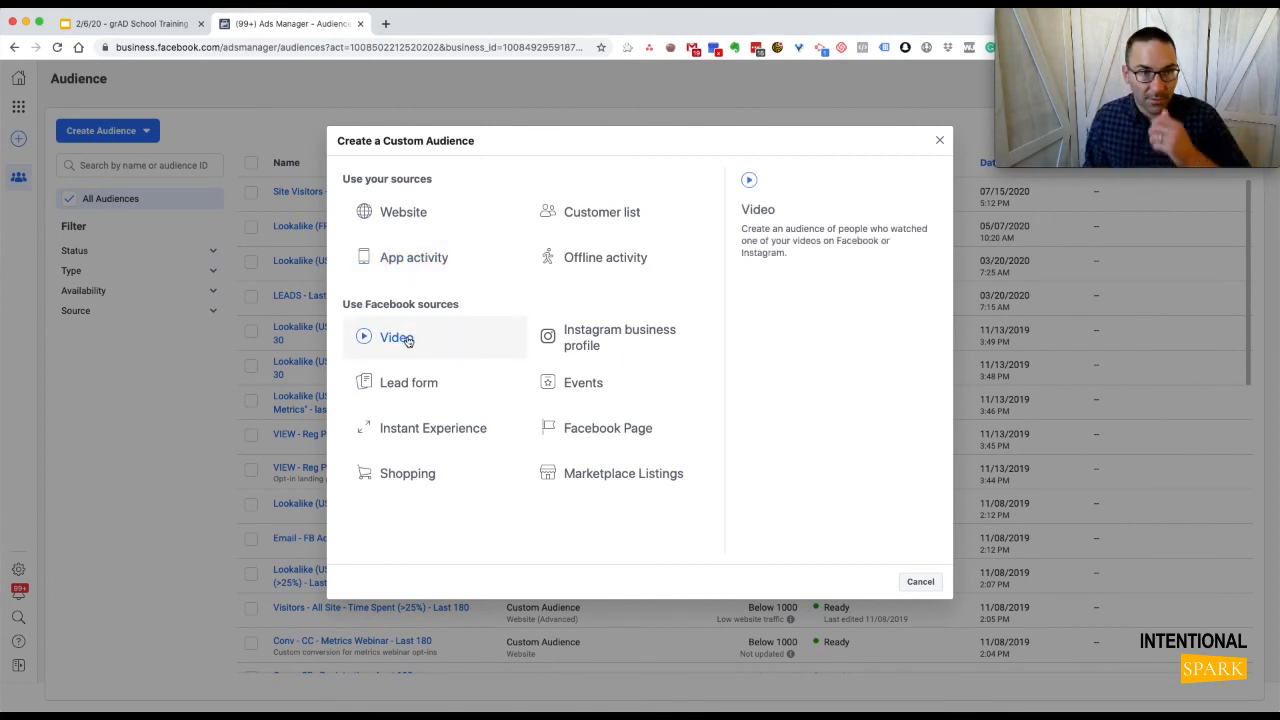
pyautogui.click(614, 213)
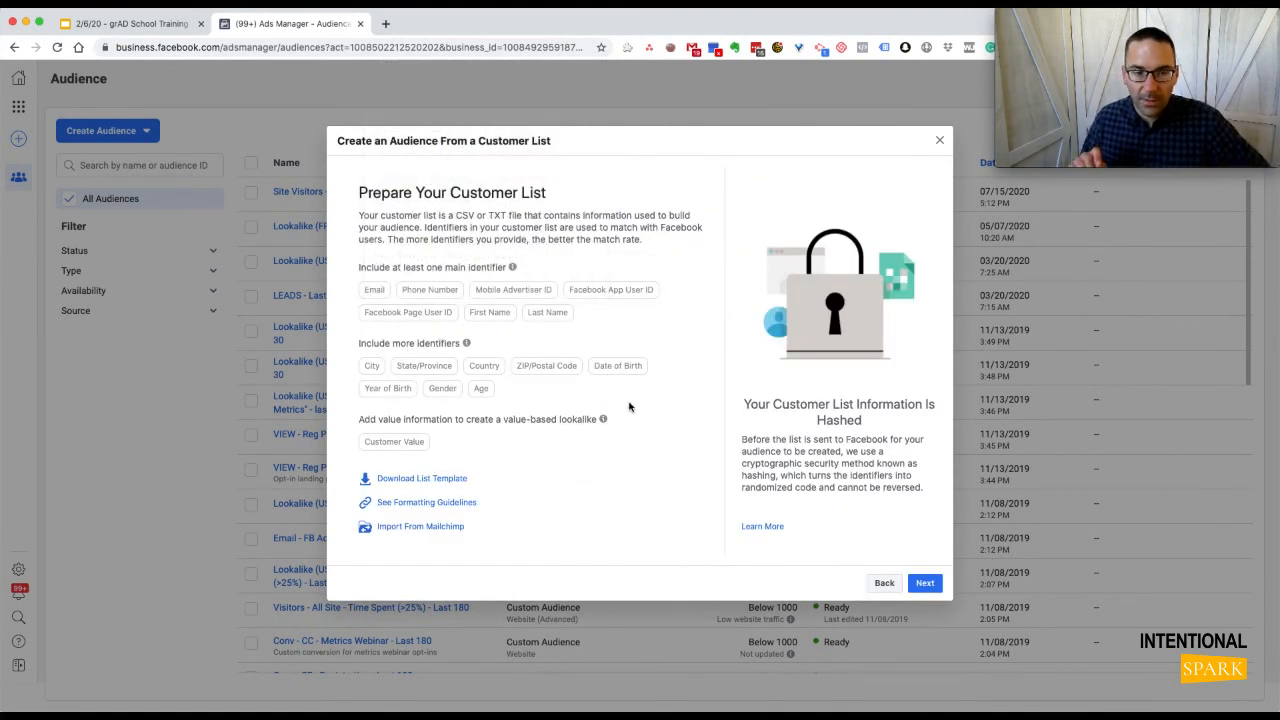
pyautogui.click(924, 582)
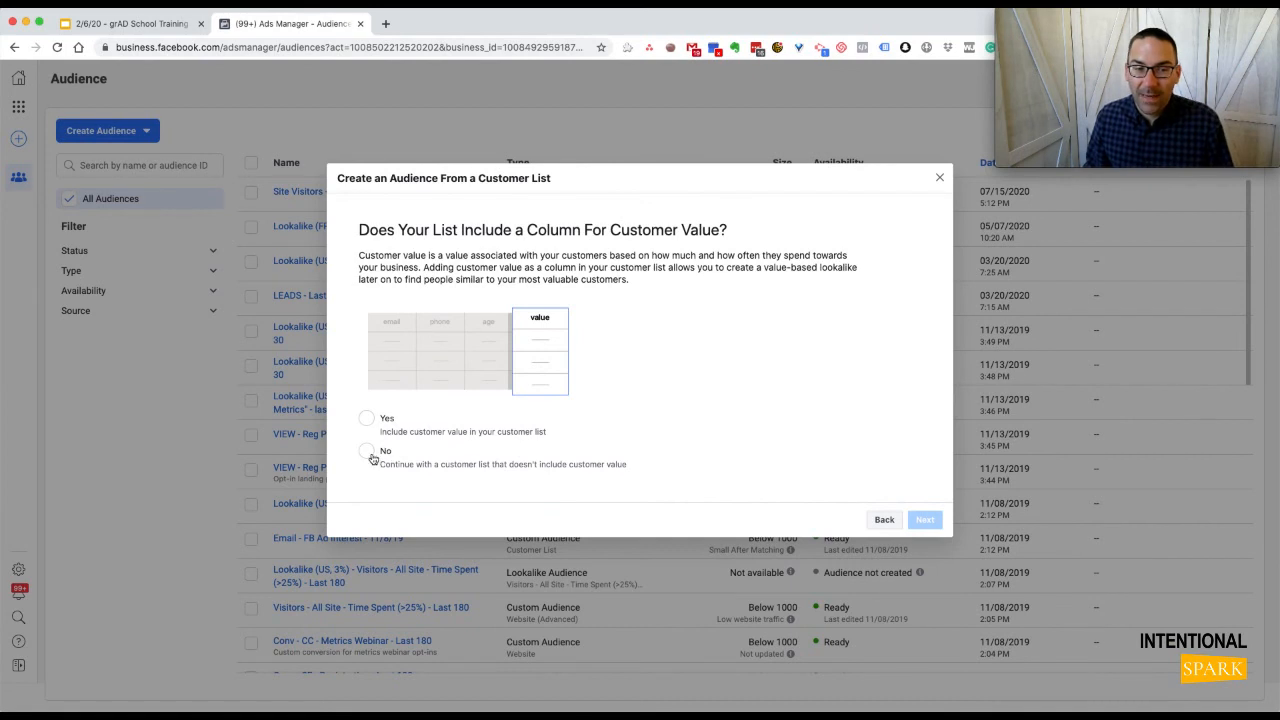
pyautogui.click(369, 453)
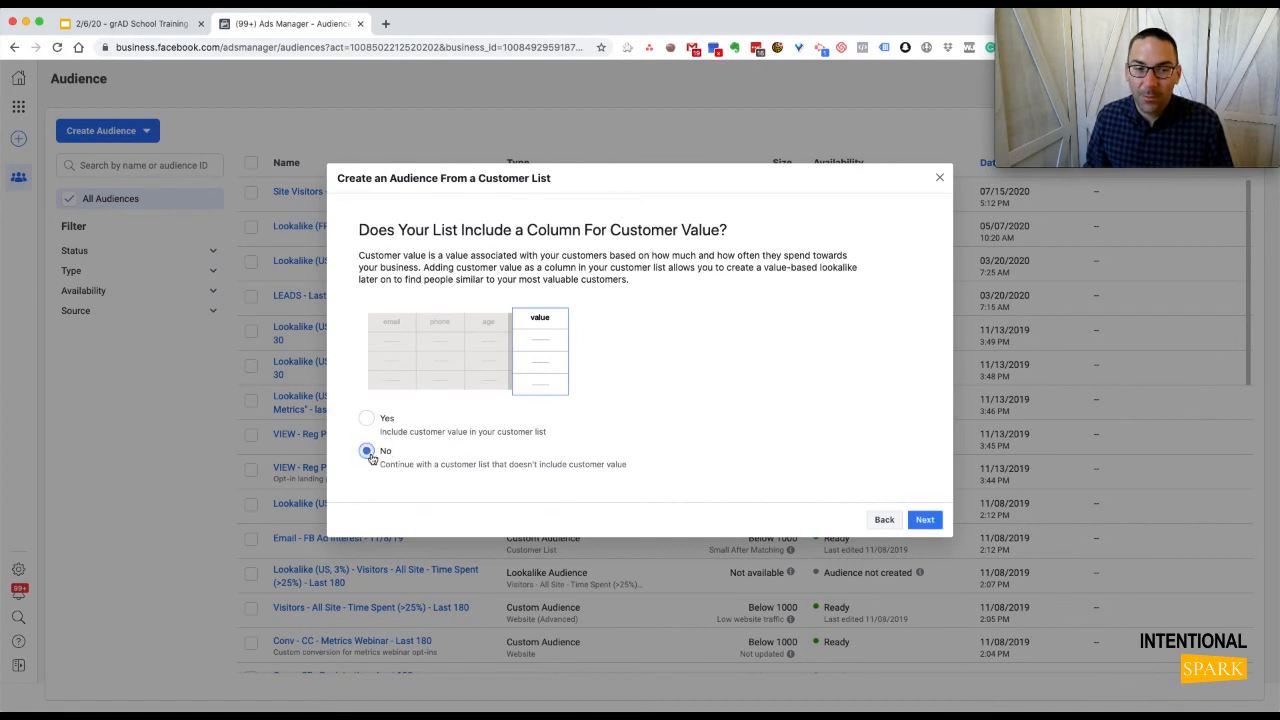
pyautogui.click(925, 520)
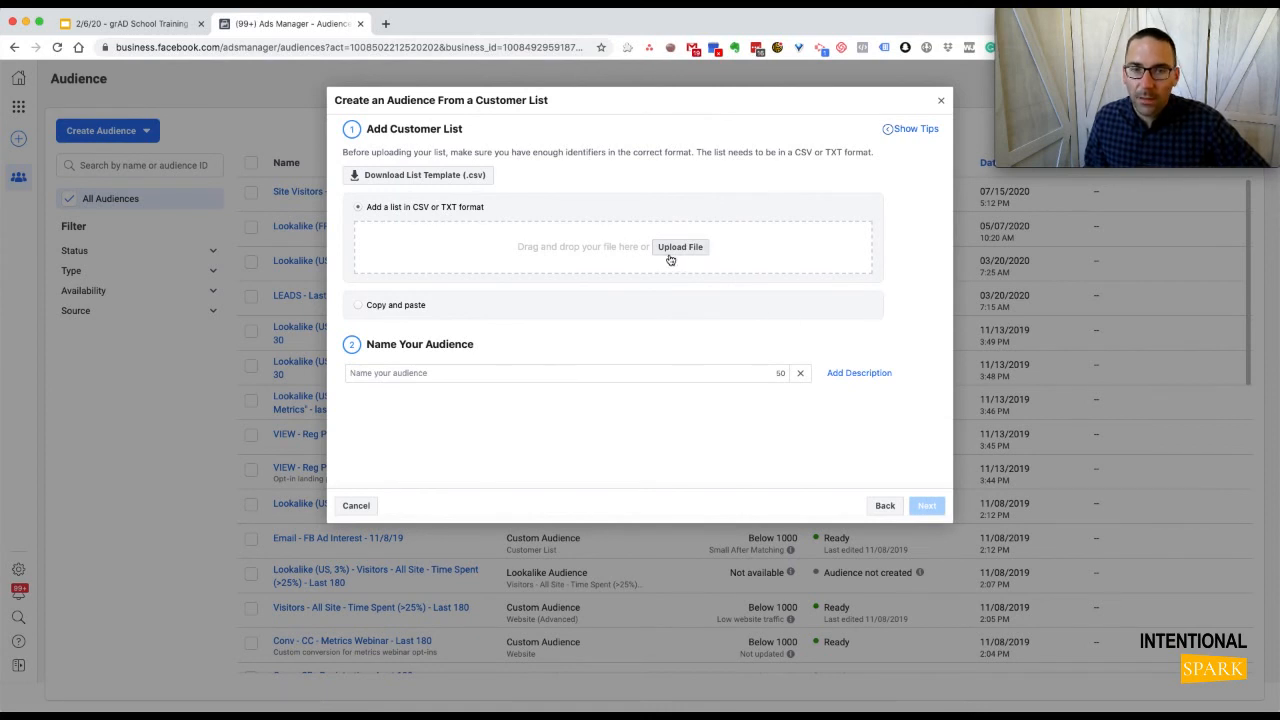
# - Try the copy-and-paste method for adding the customer list and close the audience setup without creating it
pyautogui.click(414, 305)
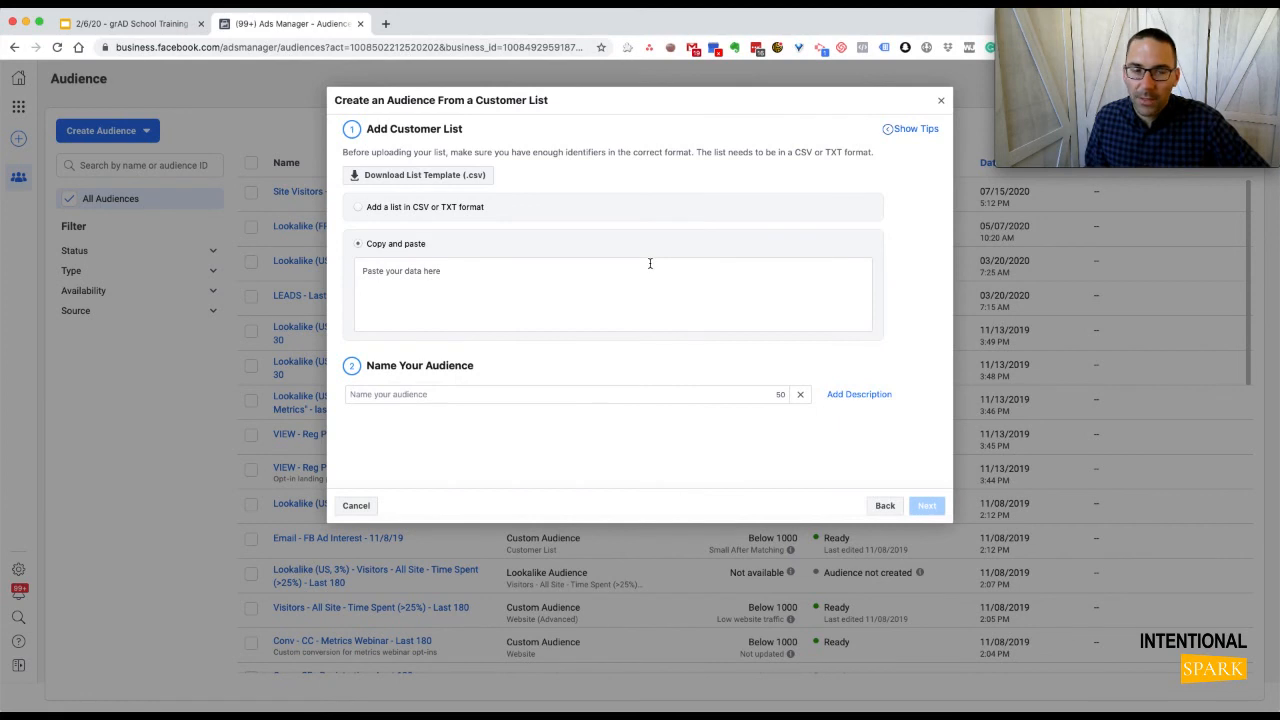
pyautogui.click(457, 396)
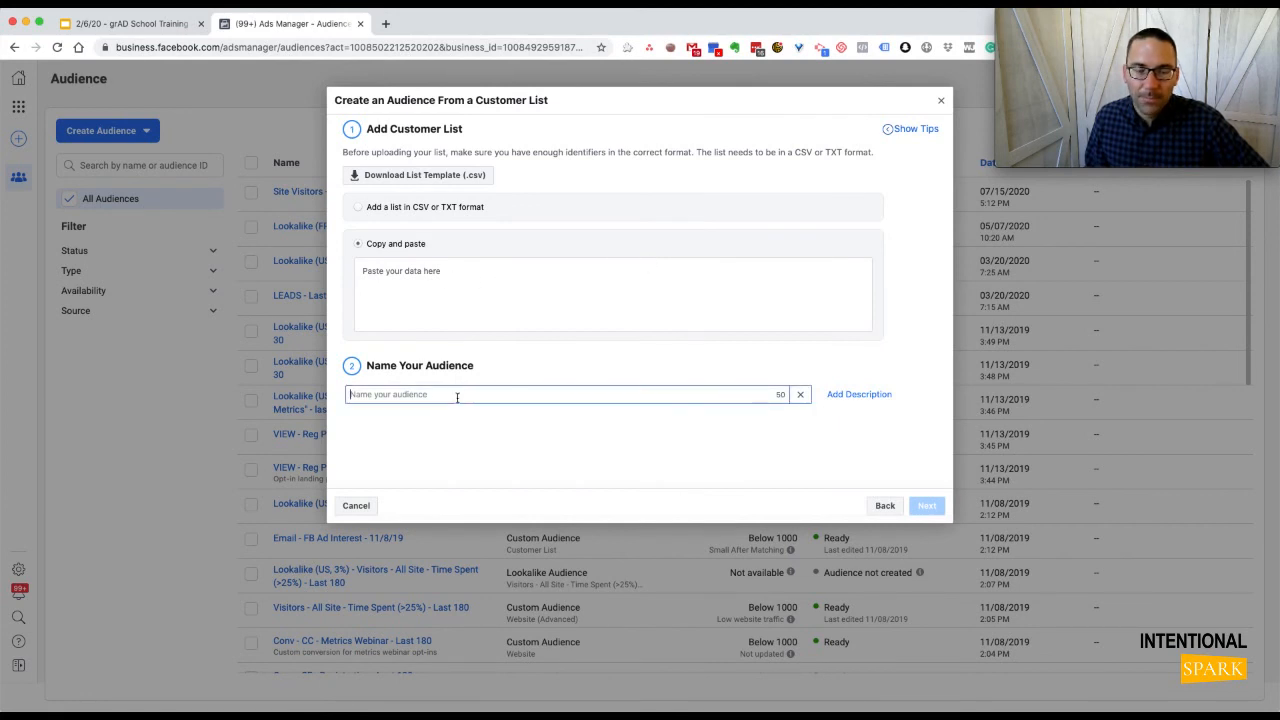
pyautogui.click(885, 505)
pyautogui.click(940, 181)
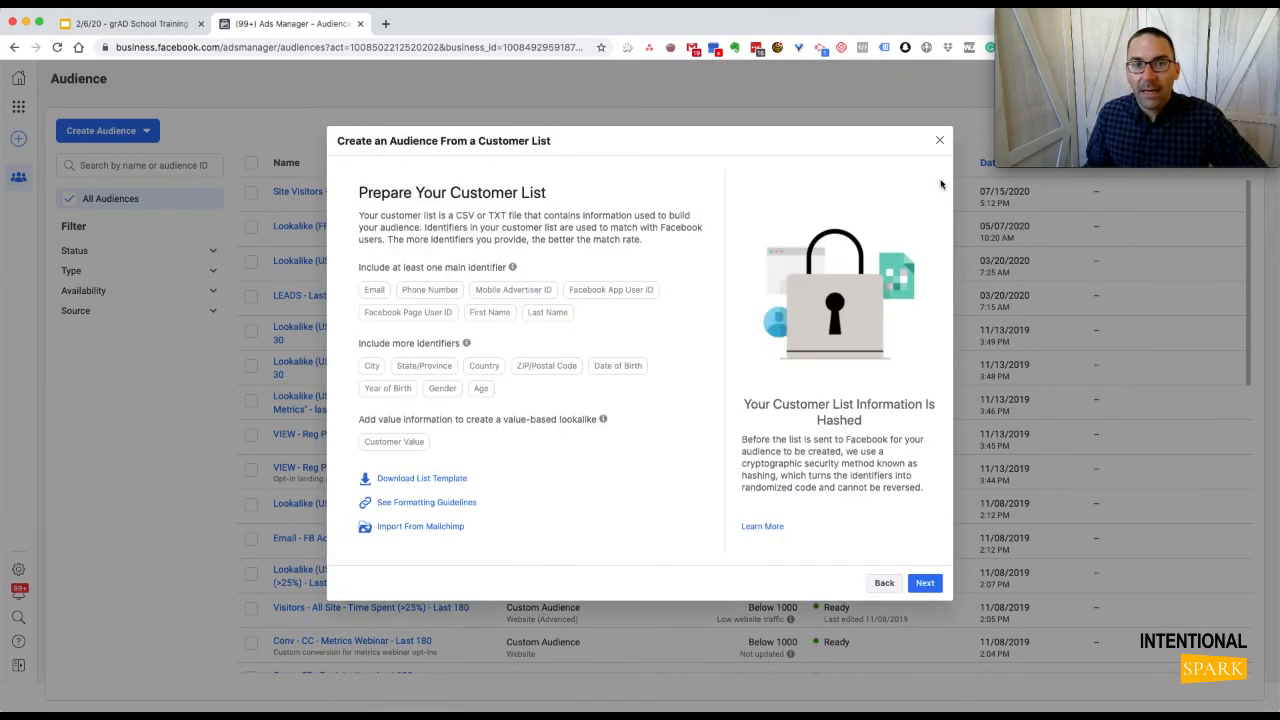
pyautogui.click(940, 141)
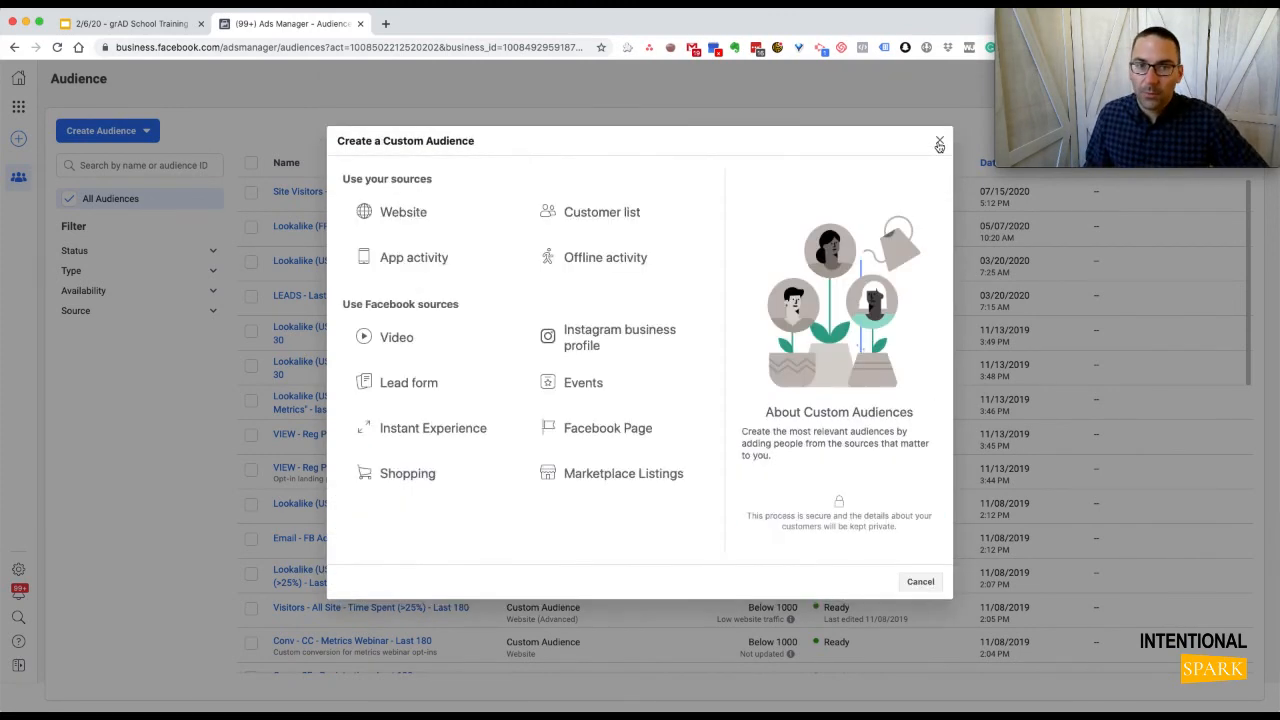
pyautogui.click(940, 143)
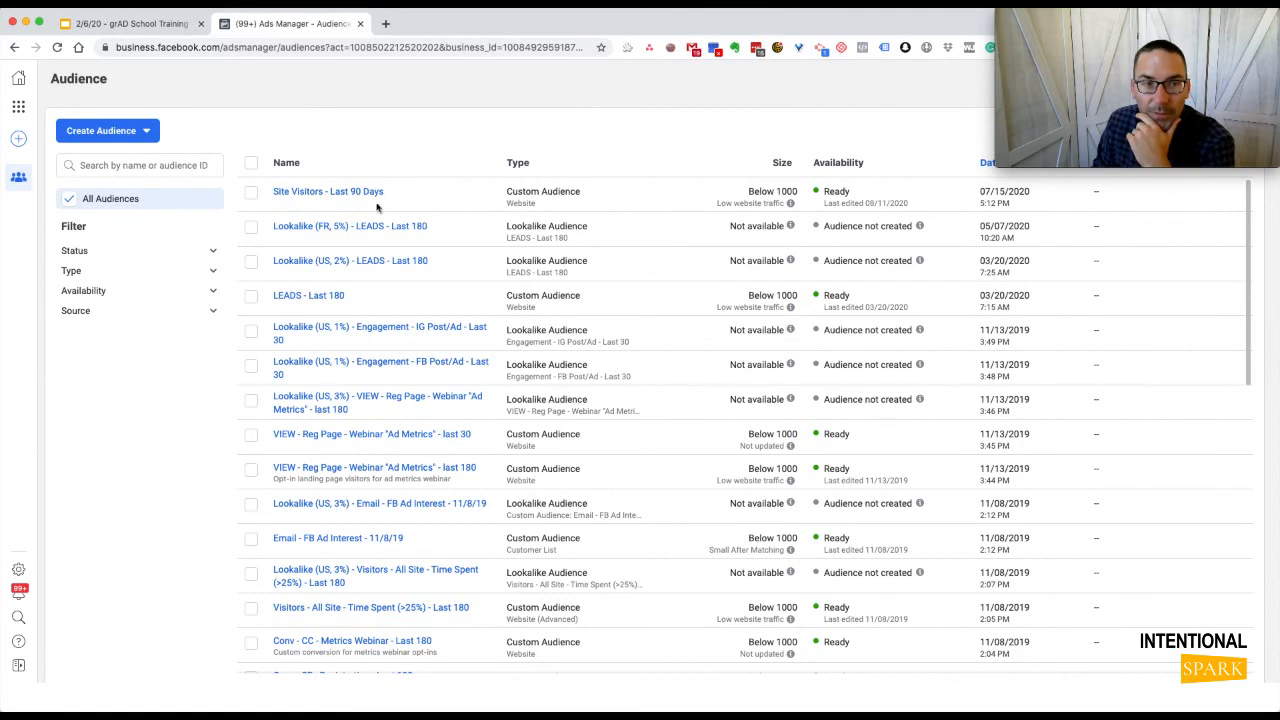
# - Start a new custom audience based on website traffic
pyautogui.moveTo(334, 195)
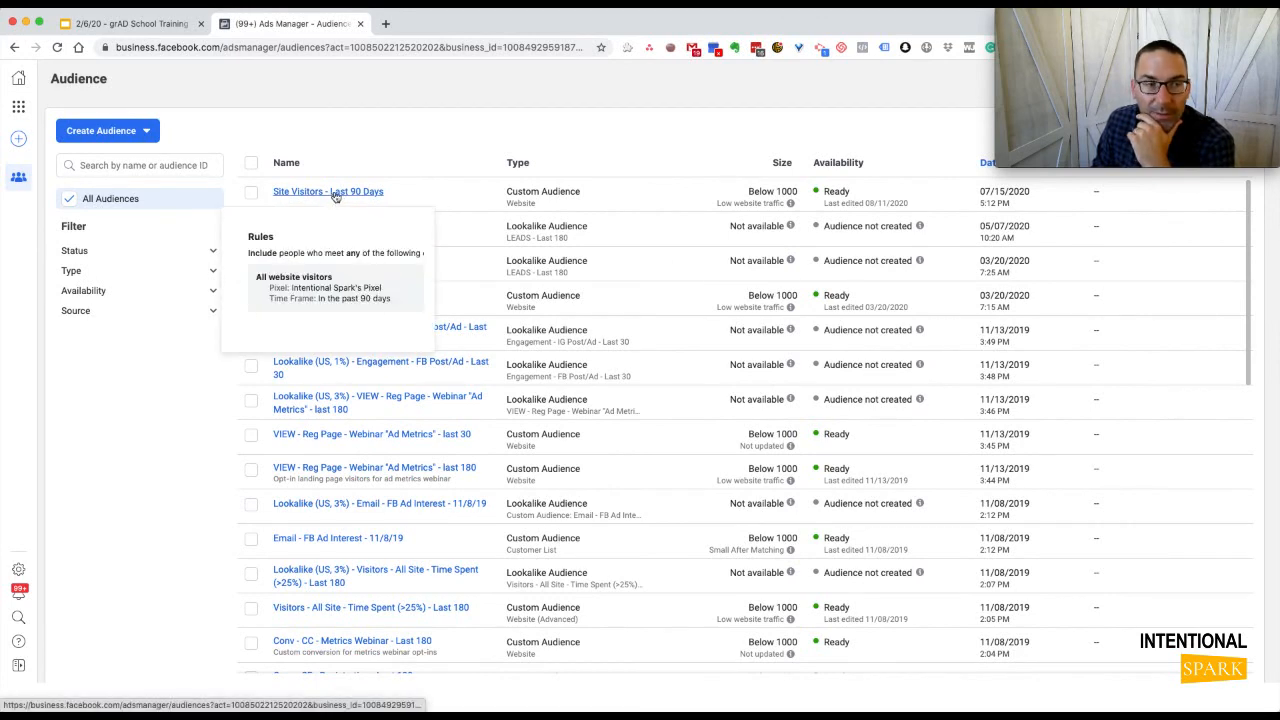
pyautogui.click(148, 135)
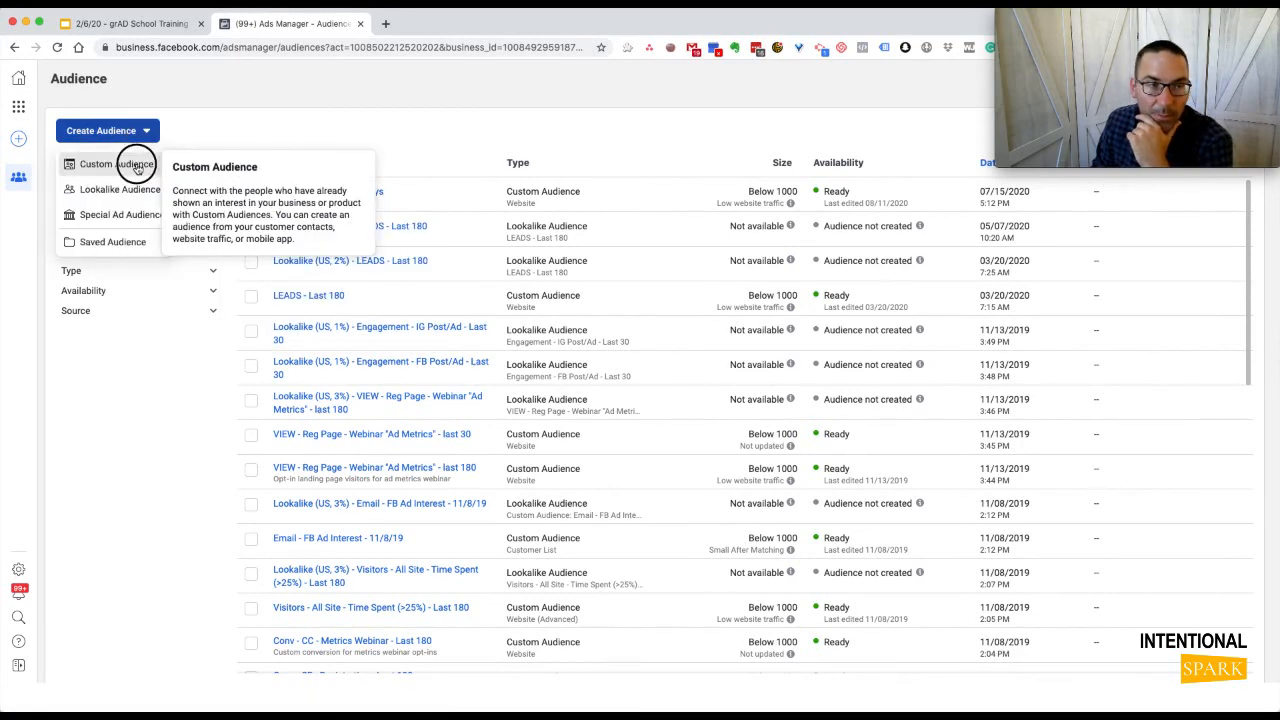
pyautogui.click(137, 166)
pyautogui.click(405, 216)
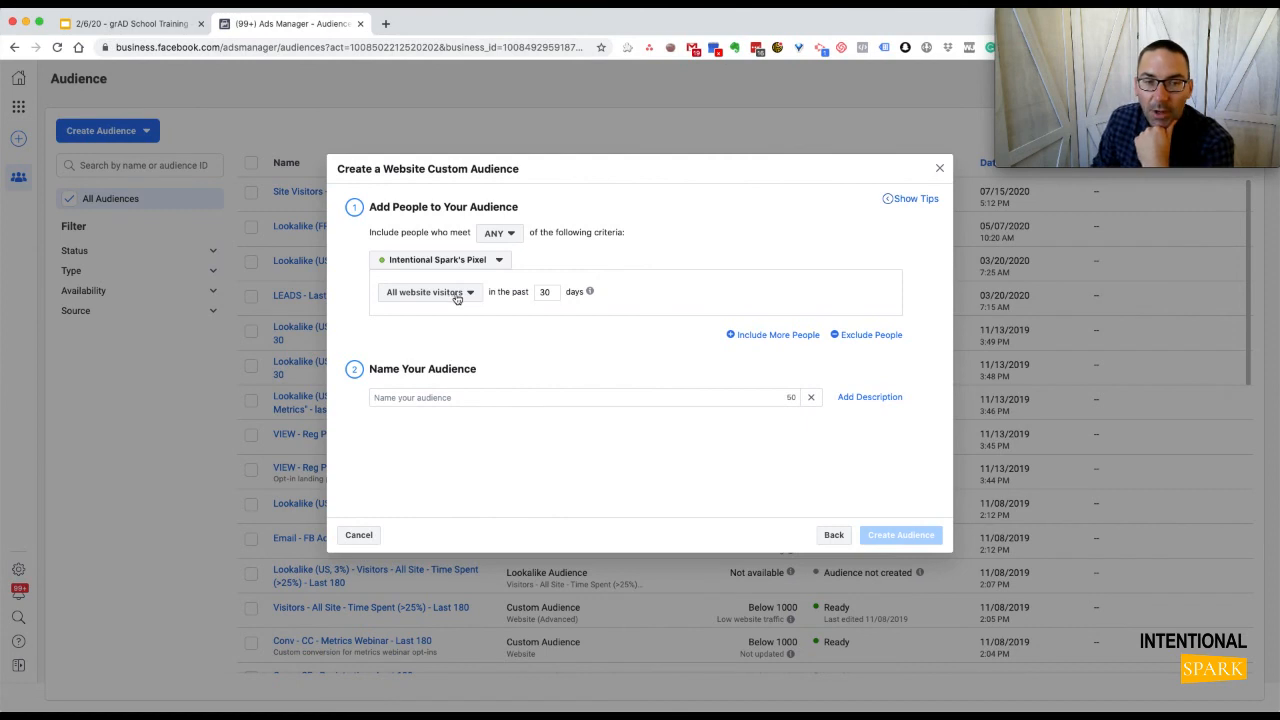
# - Set the criteria to people who visited specific web pages in the past 180 days, and cancel the audience
pyautogui.doubleClick(544, 292)
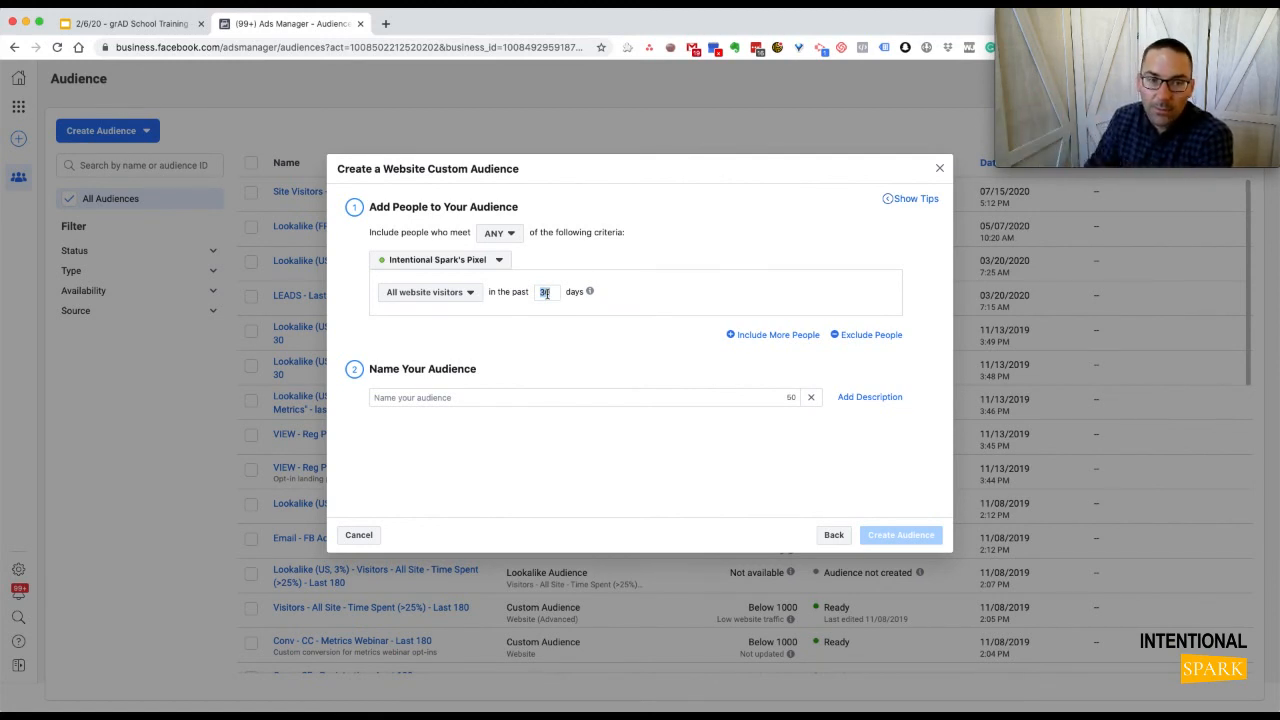
pyautogui.click(478, 293)
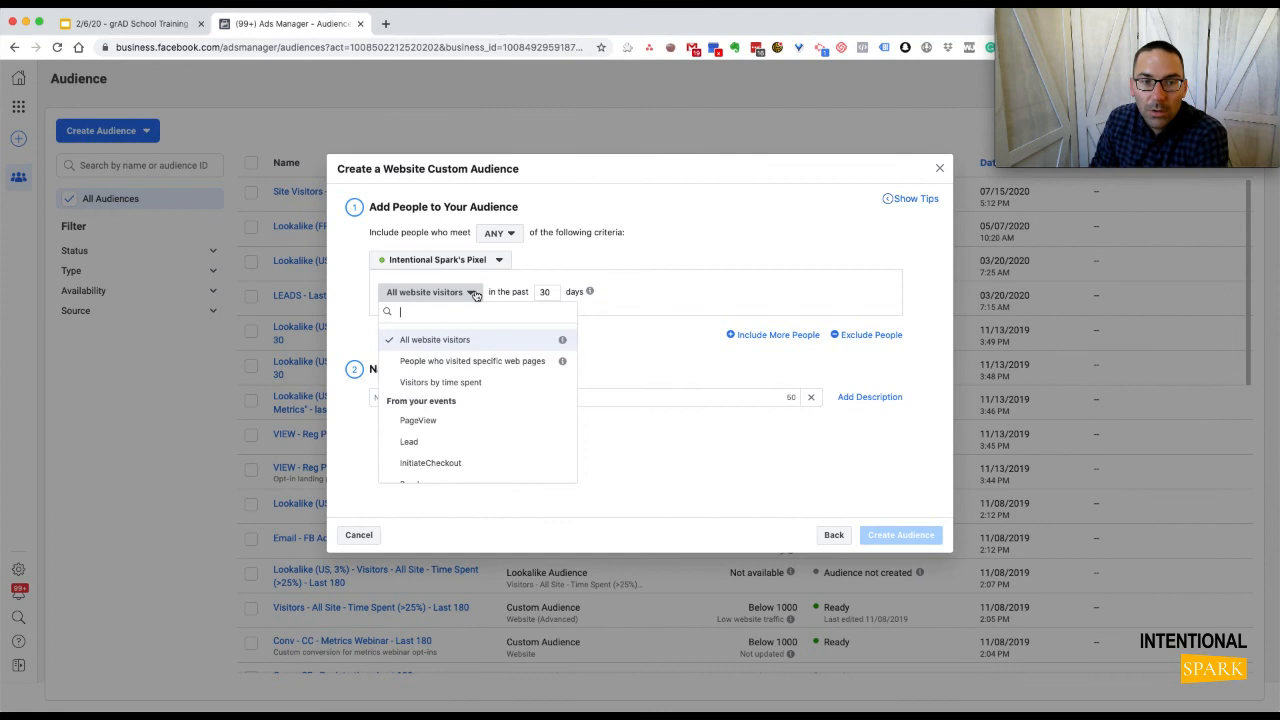
pyautogui.click(478, 366)
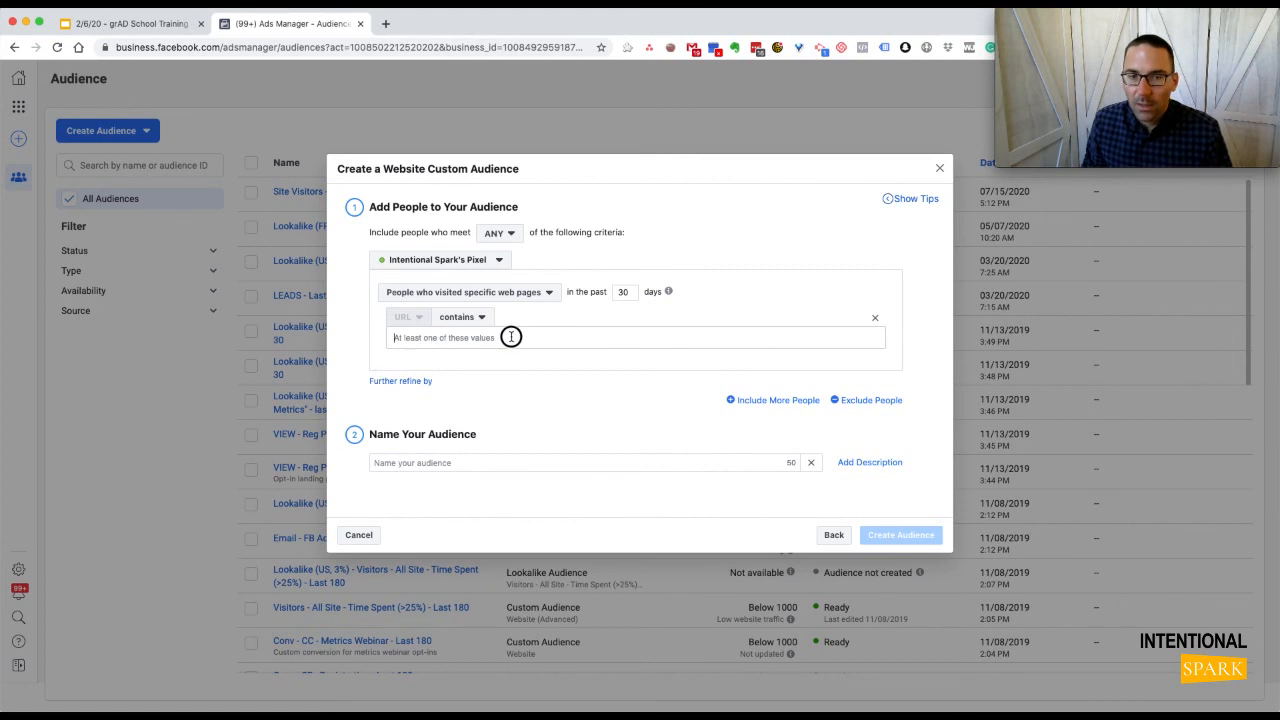
pyautogui.doubleClick(622, 291)
pyautogui.write('180')
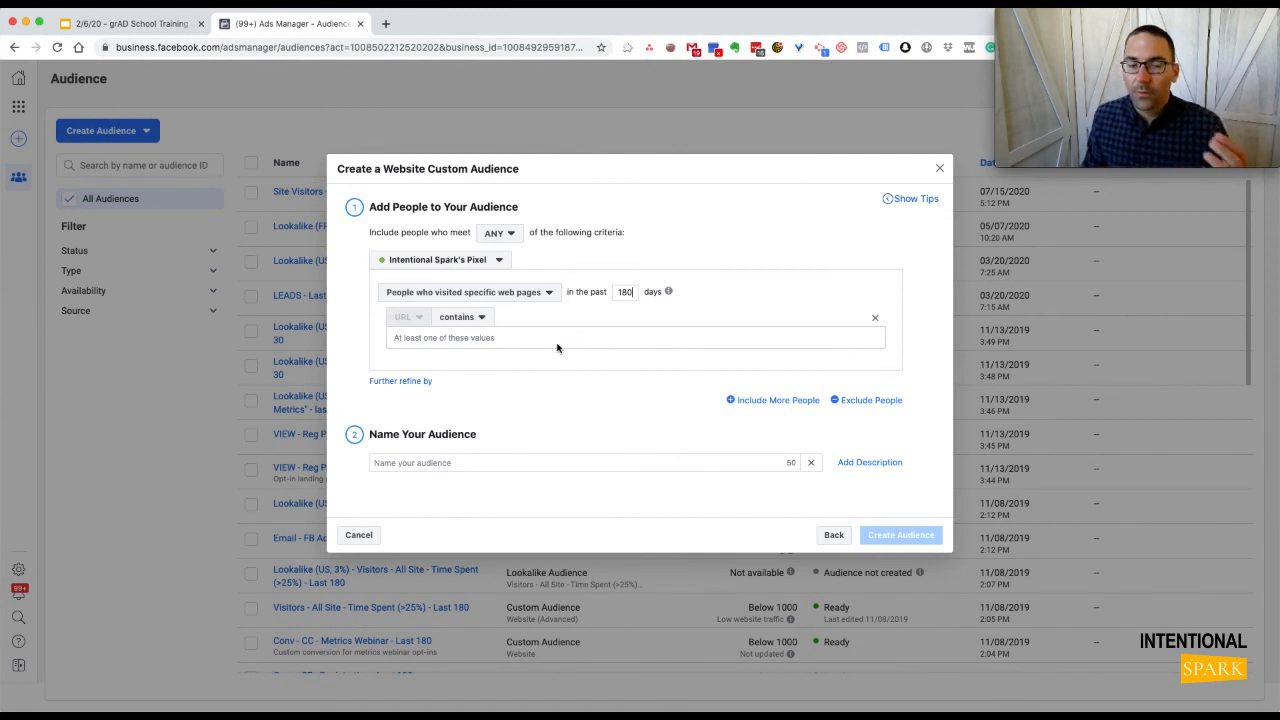
pyautogui.click(834, 535)
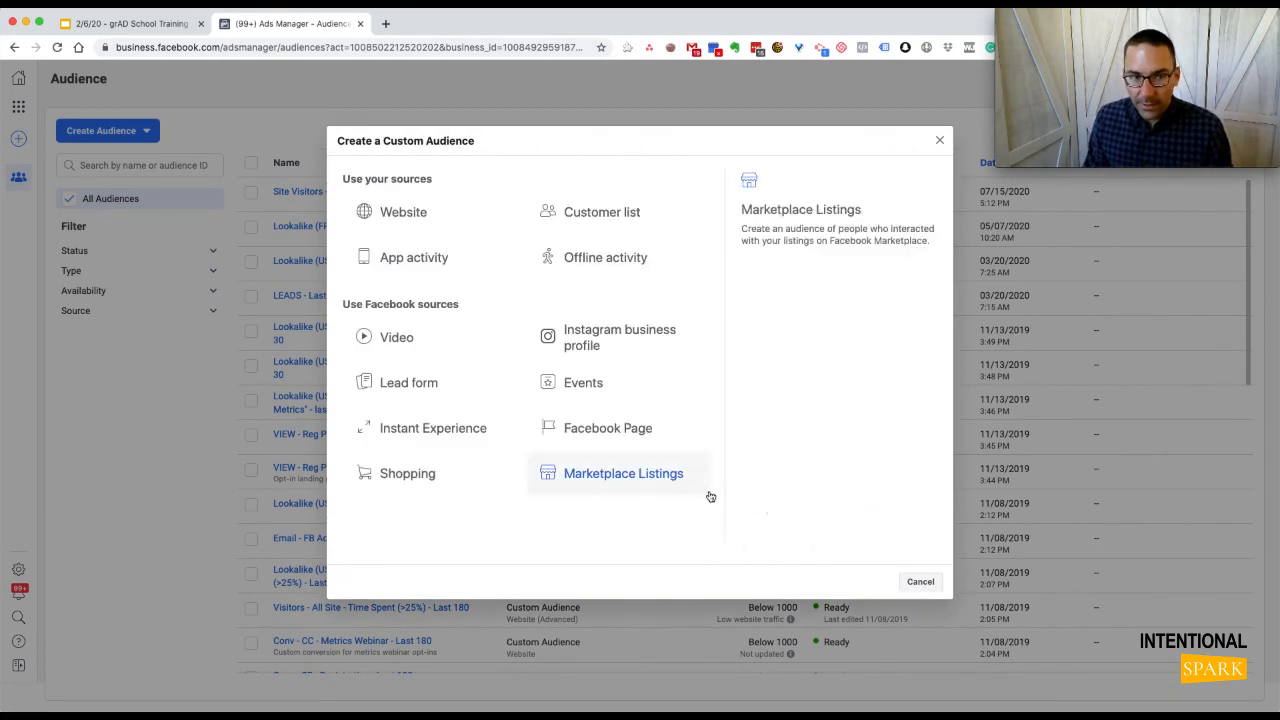
pyautogui.click(921, 583)
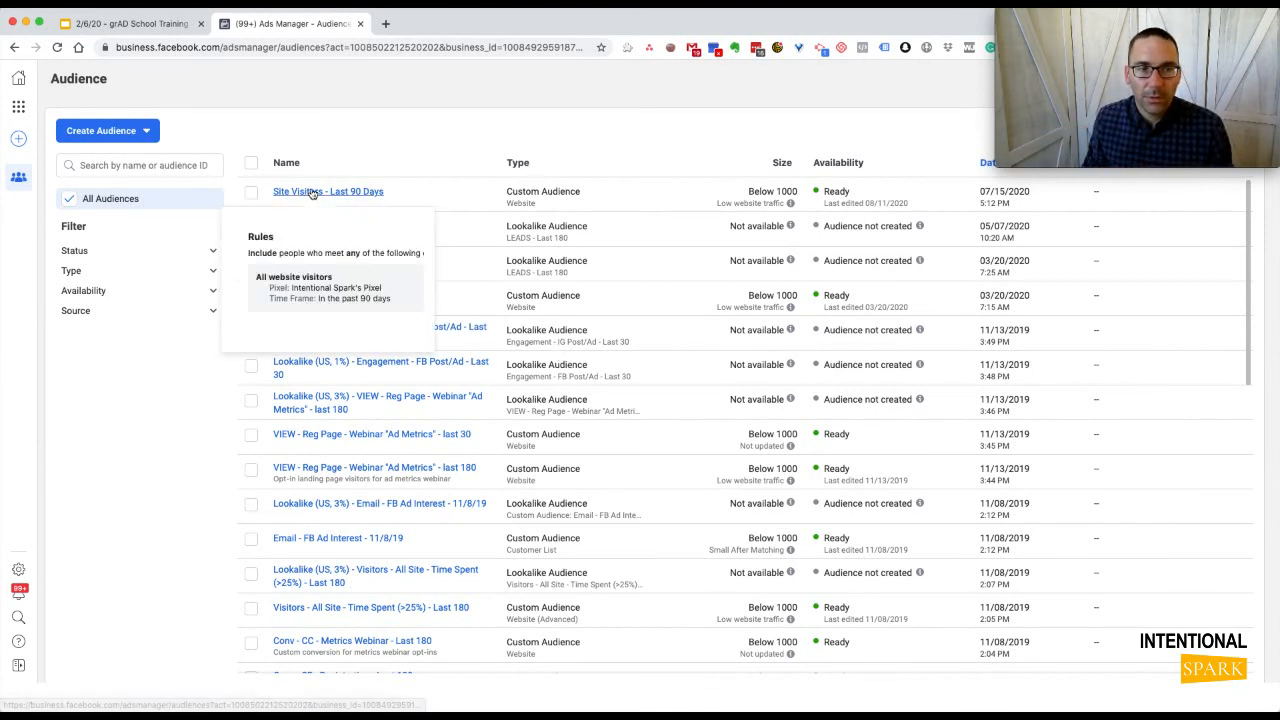
# - Set up a 5% United States lookalike audience from Site Visitors - Last 90 Days and close it without creating it
pyautogui.click(251, 193)
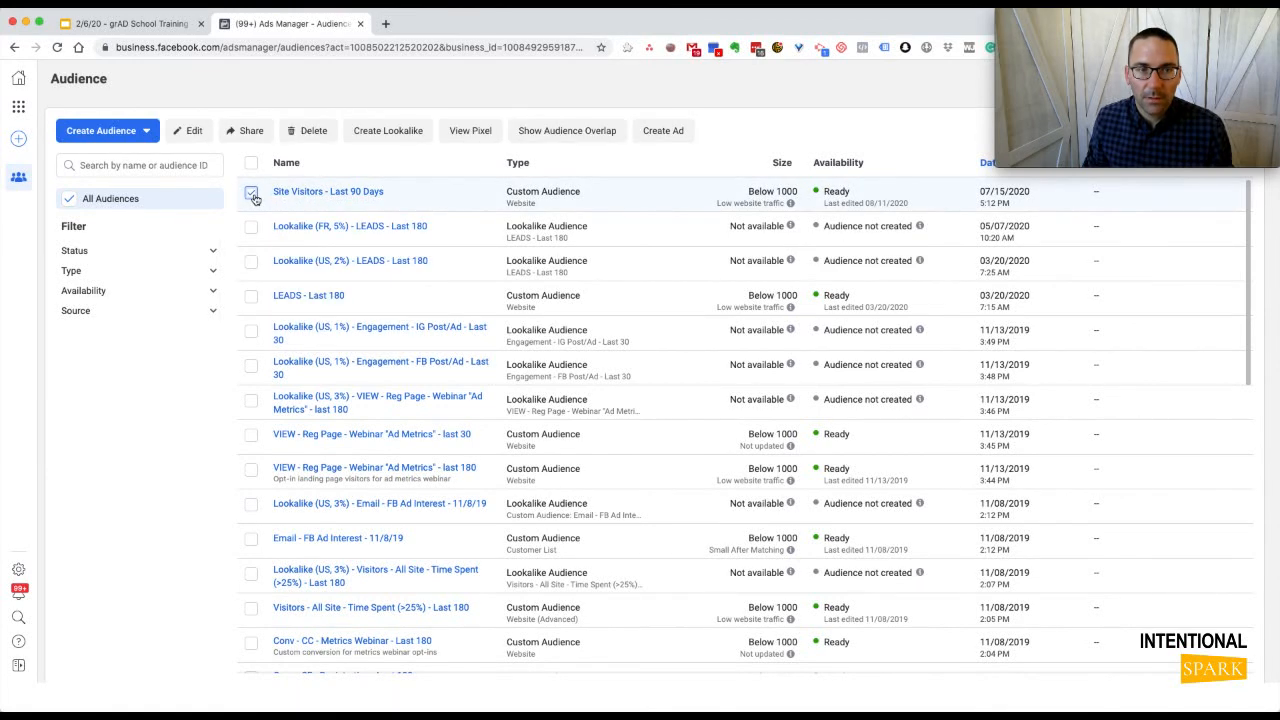
pyautogui.click(409, 133)
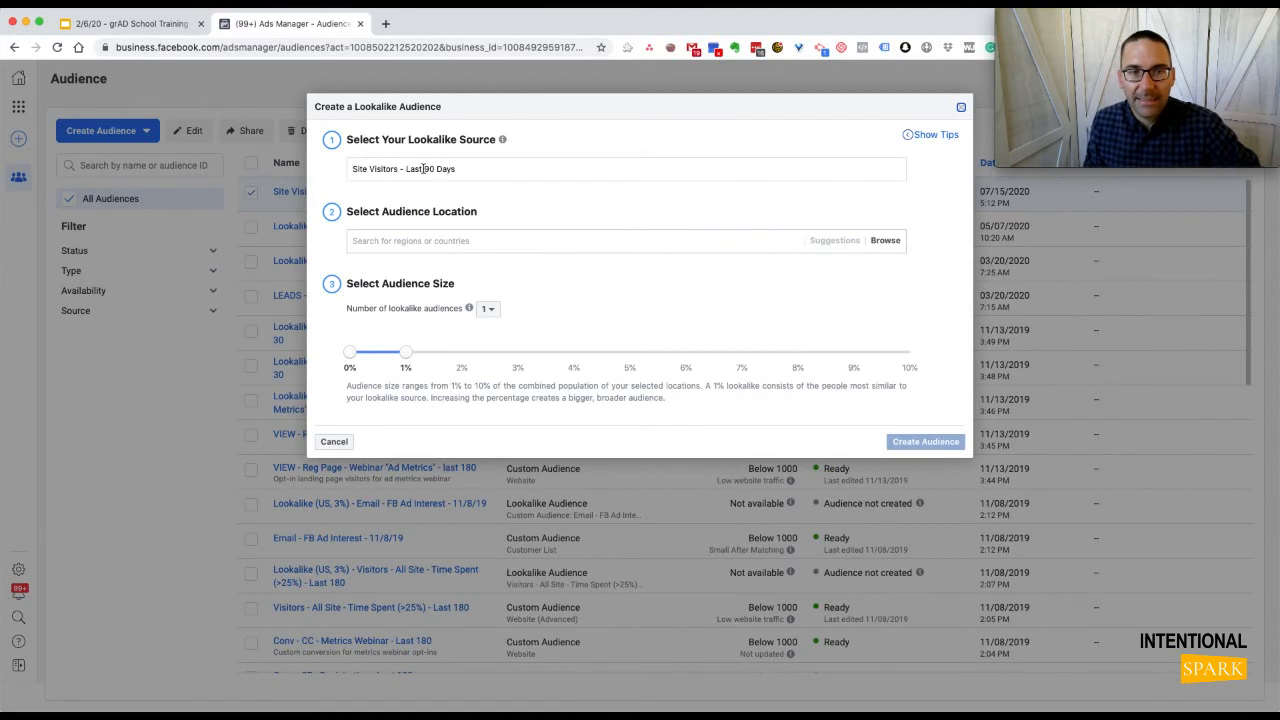
pyautogui.click(434, 240)
pyautogui.write('u')
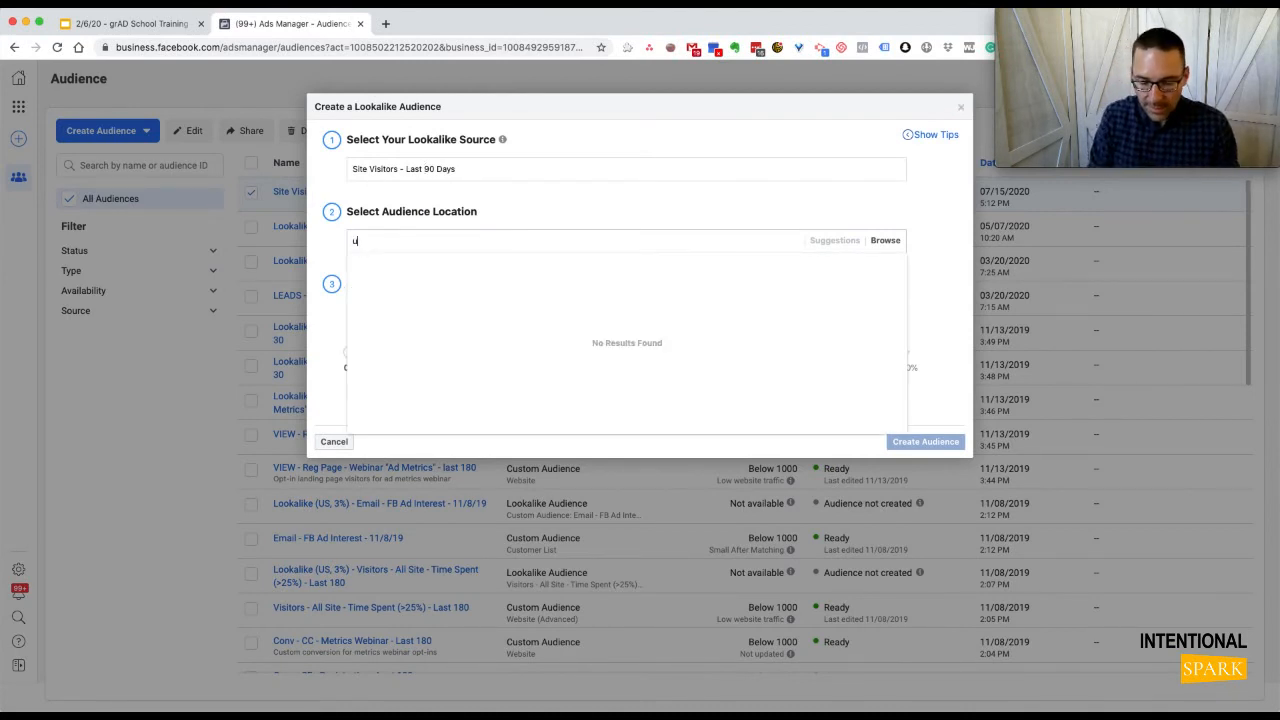
pyautogui.write('nited stat')
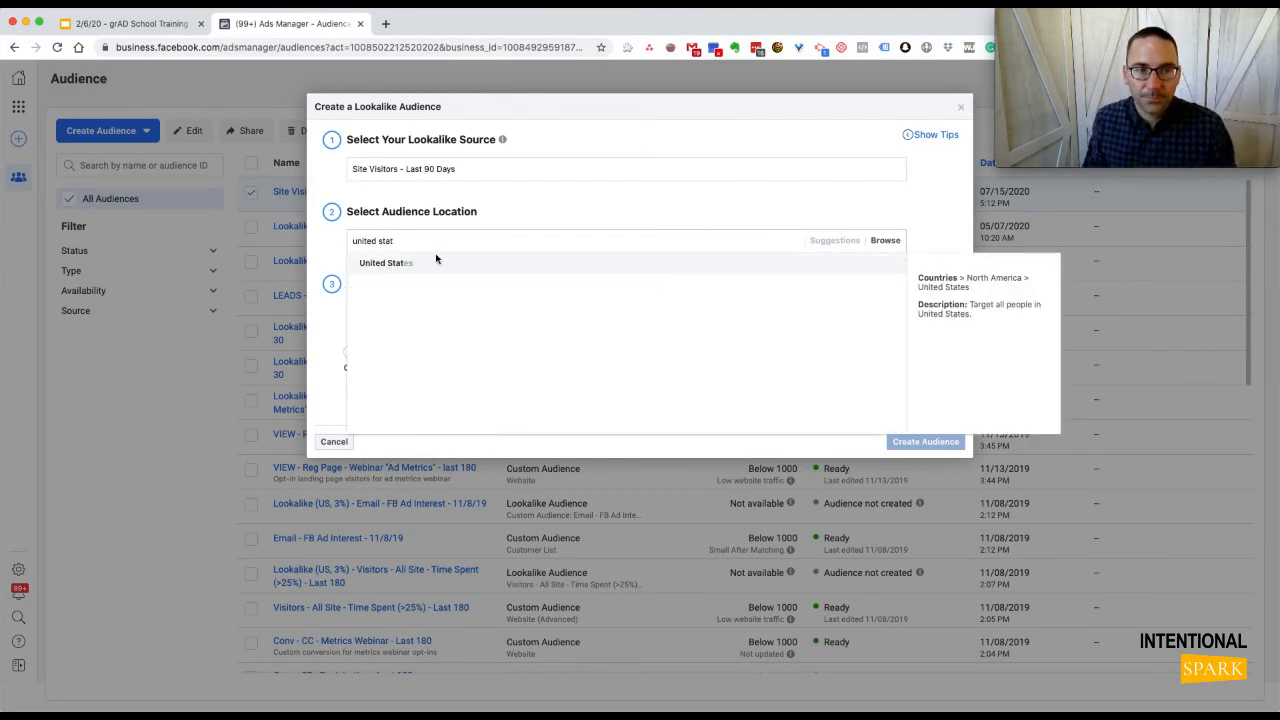
pyautogui.click(436, 261)
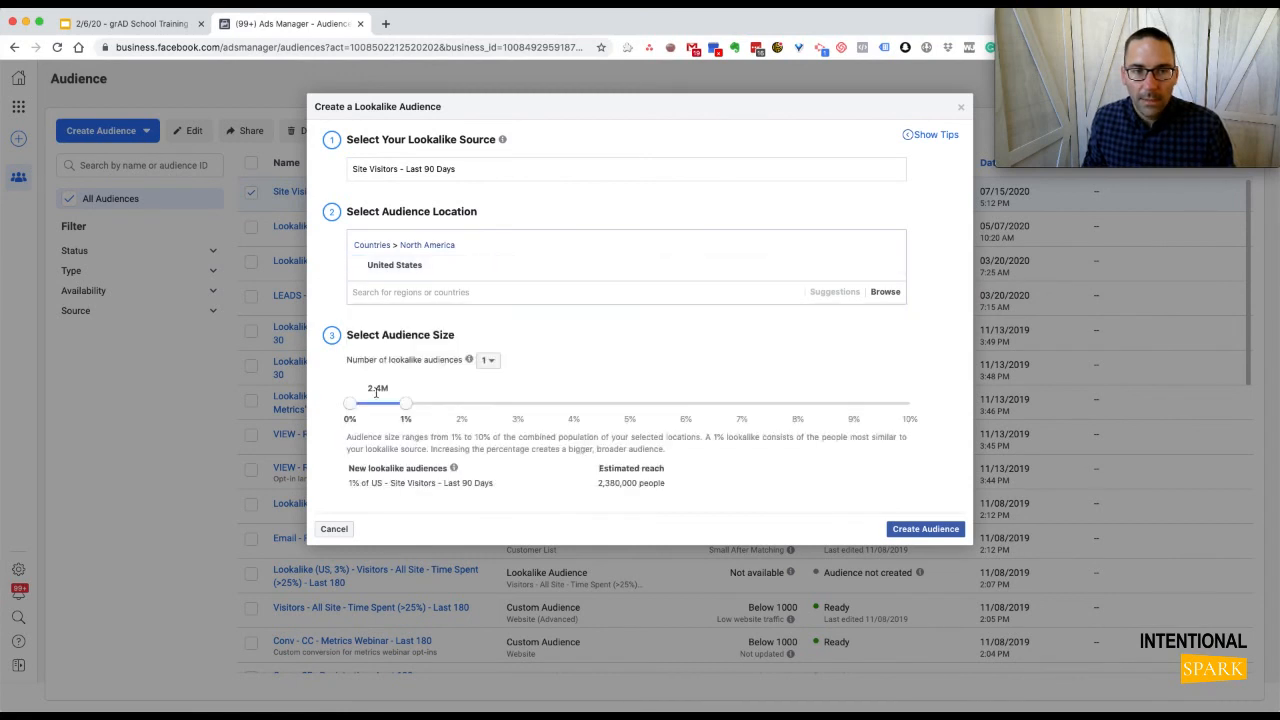
pyautogui.moveTo(404, 406); pyautogui.dragTo(623, 411)
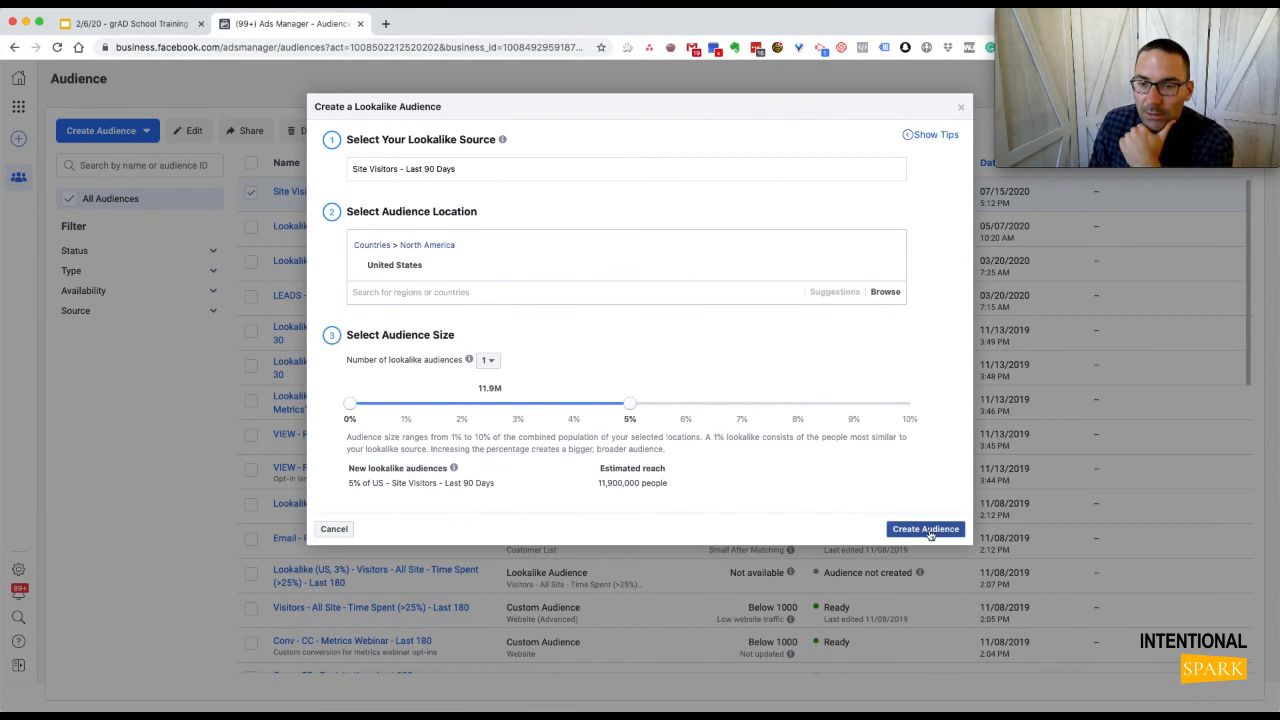
pyautogui.click(962, 112)
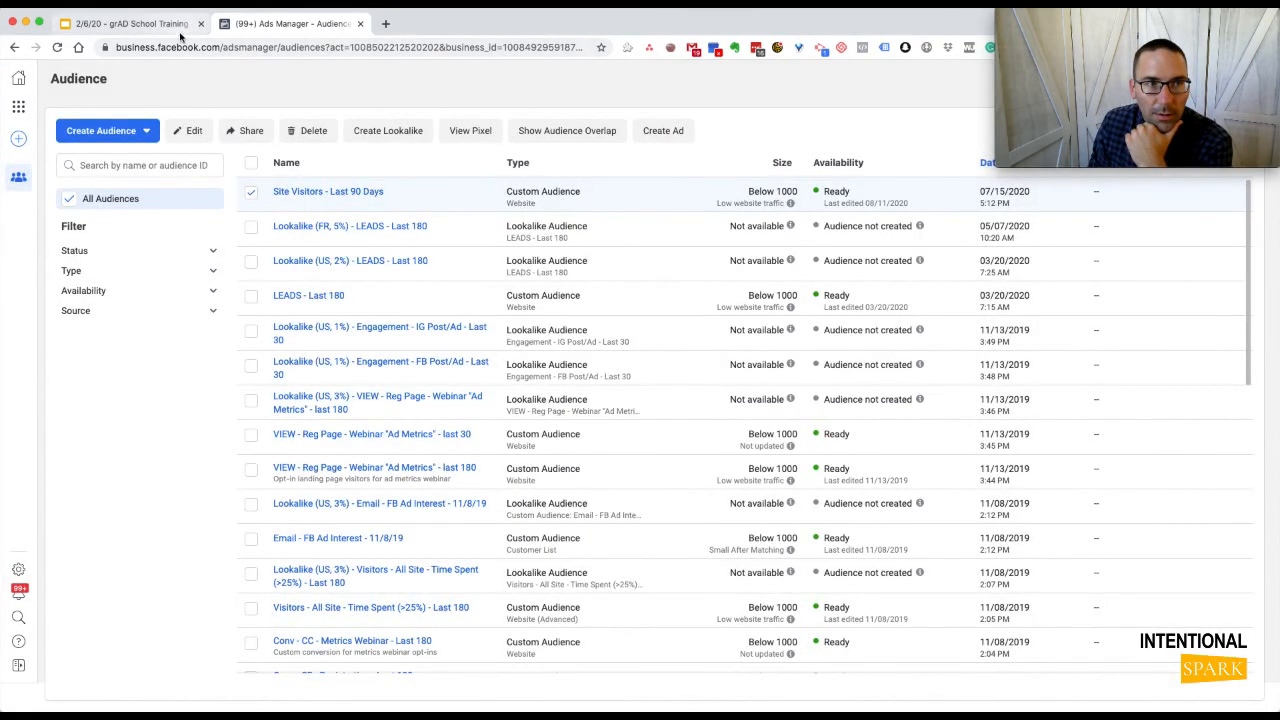
# - Switch to the grAD School Training presentation in Google Slides and review the two slides on ad copy
pyautogui.click(179, 25)
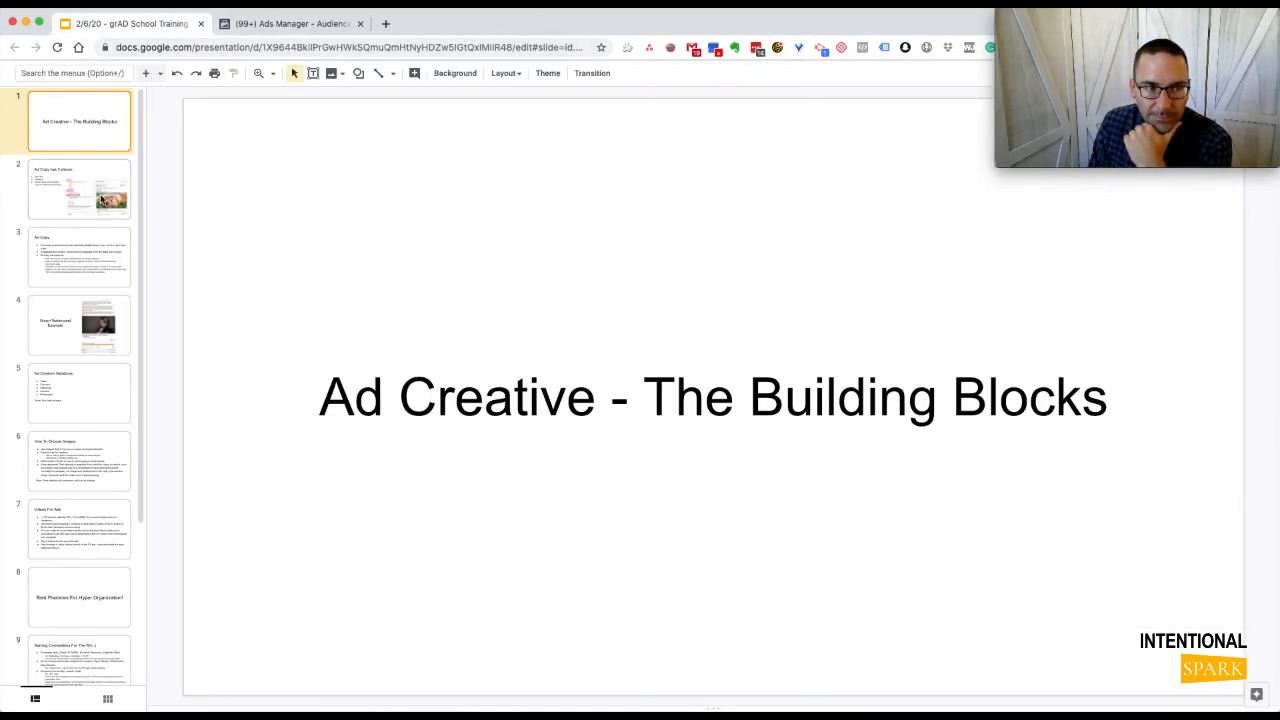
pyautogui.click(104, 201)
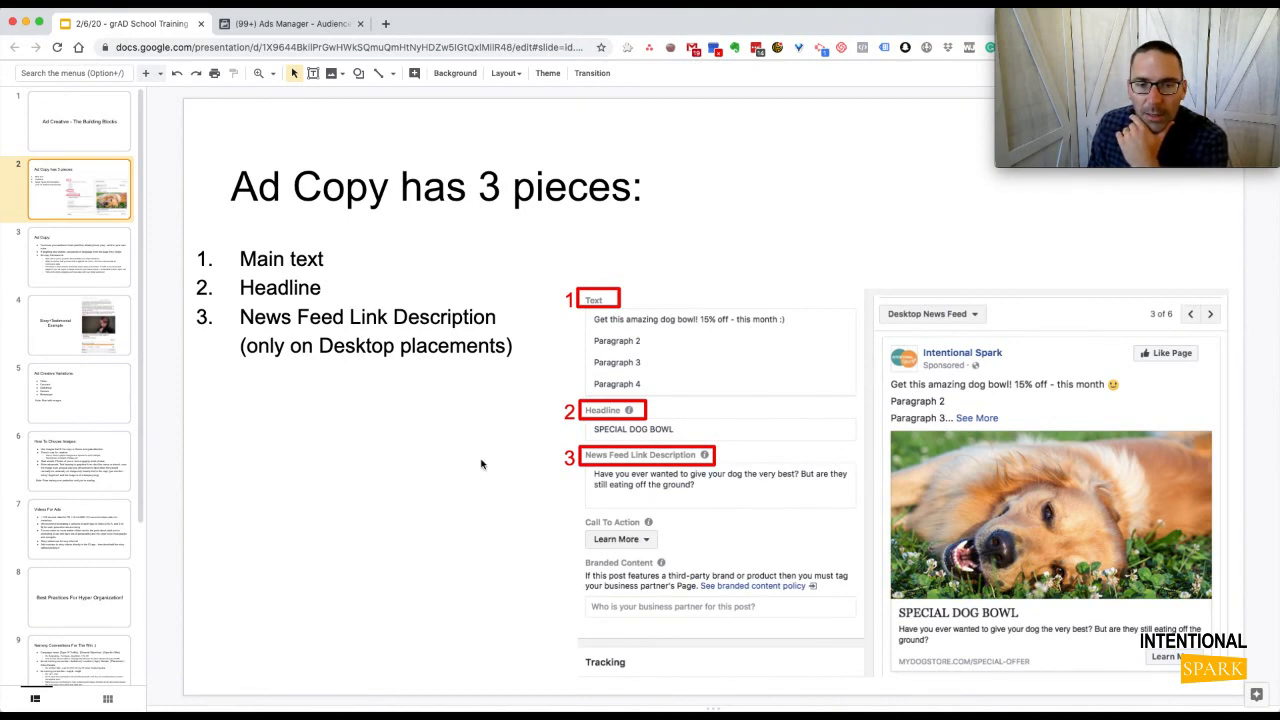
pyautogui.click(88, 267)
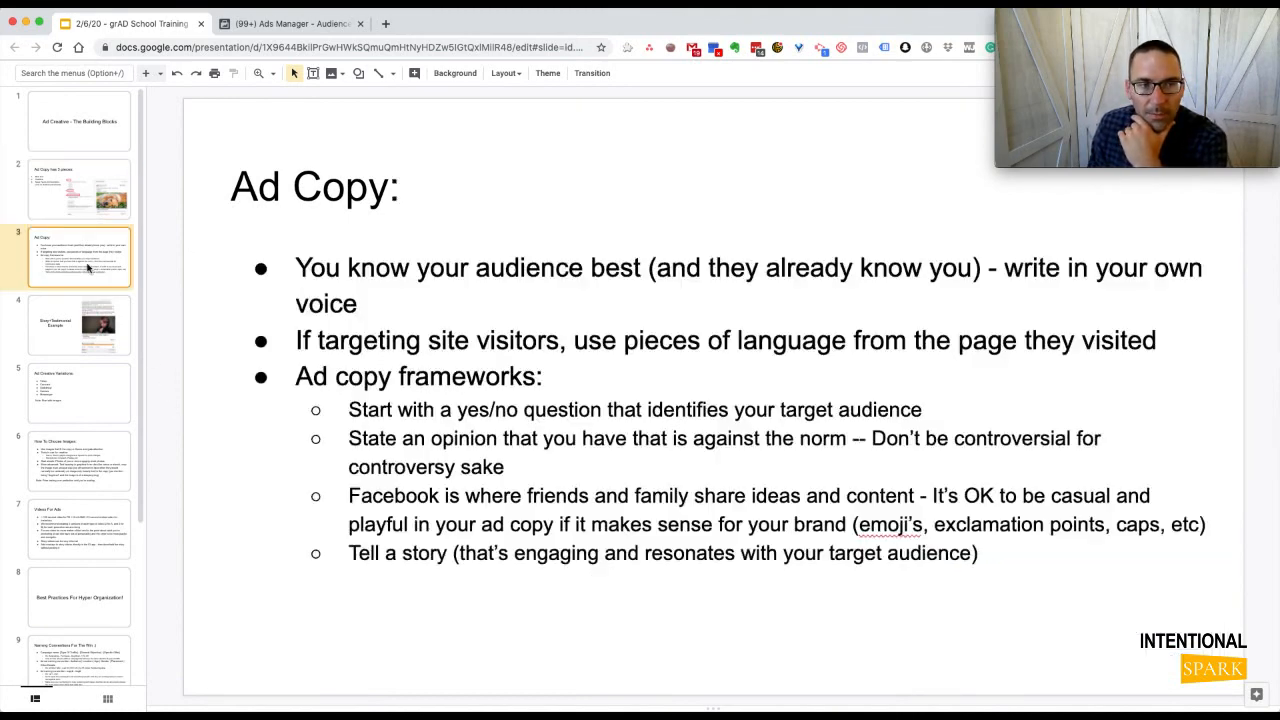